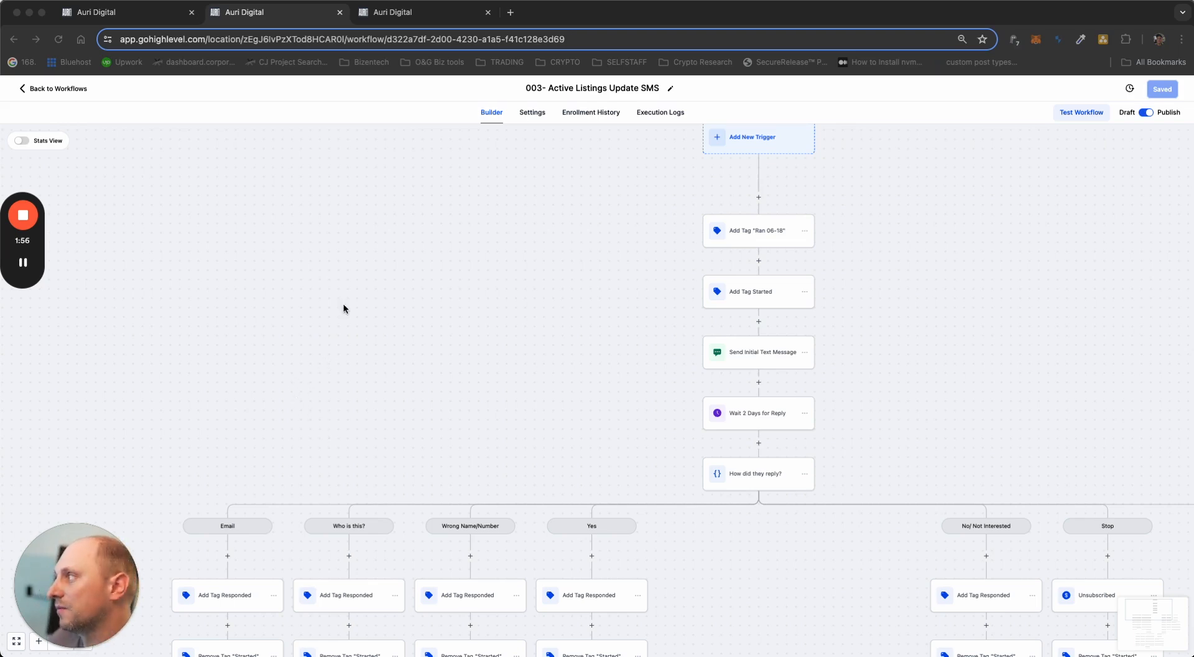
Check the Service Page Contact Form, and add a Form Submitted trigger to the 003- Active Listings Update SMS workflow.
{"action": "left_click", "coordinate": [388, 14]}
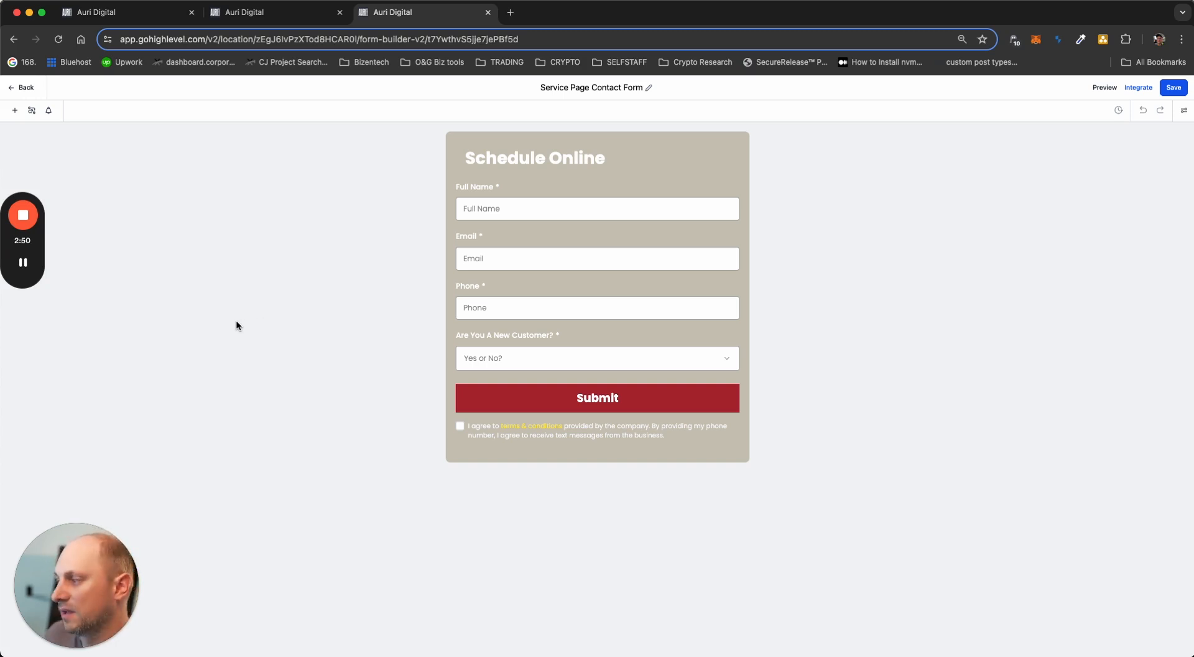
{"action": "left_click", "coordinate": [249, 13]}
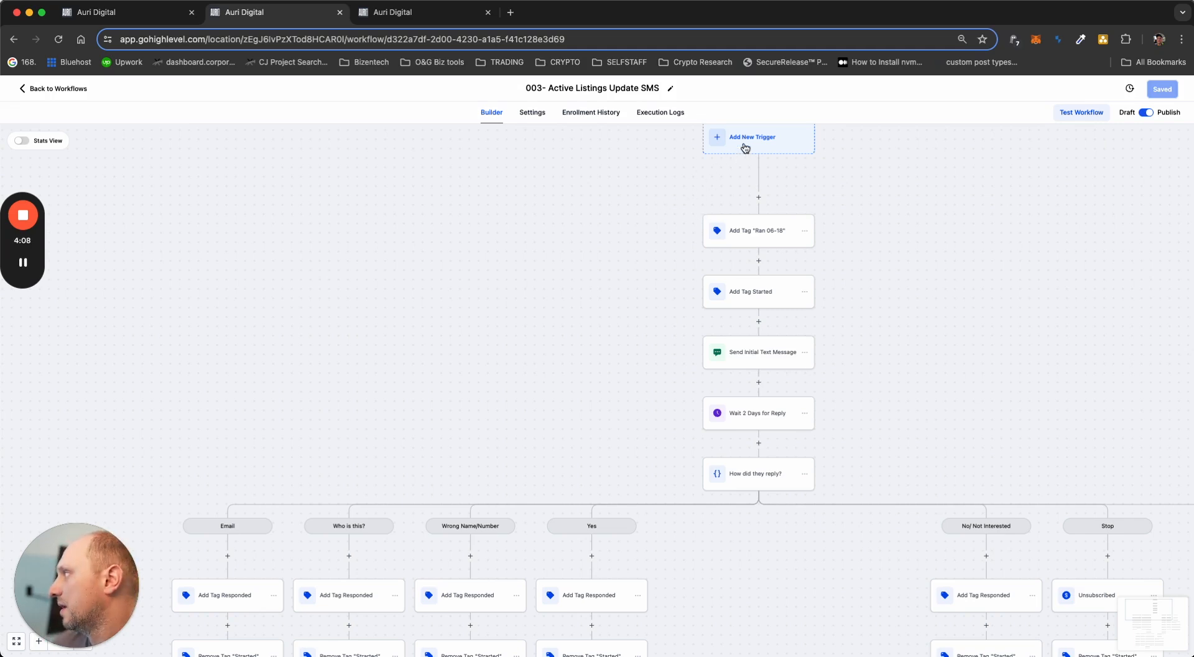
{"action": "left_click_drag", "start_coordinate": [588, 209], "coordinate": [457, 334]}
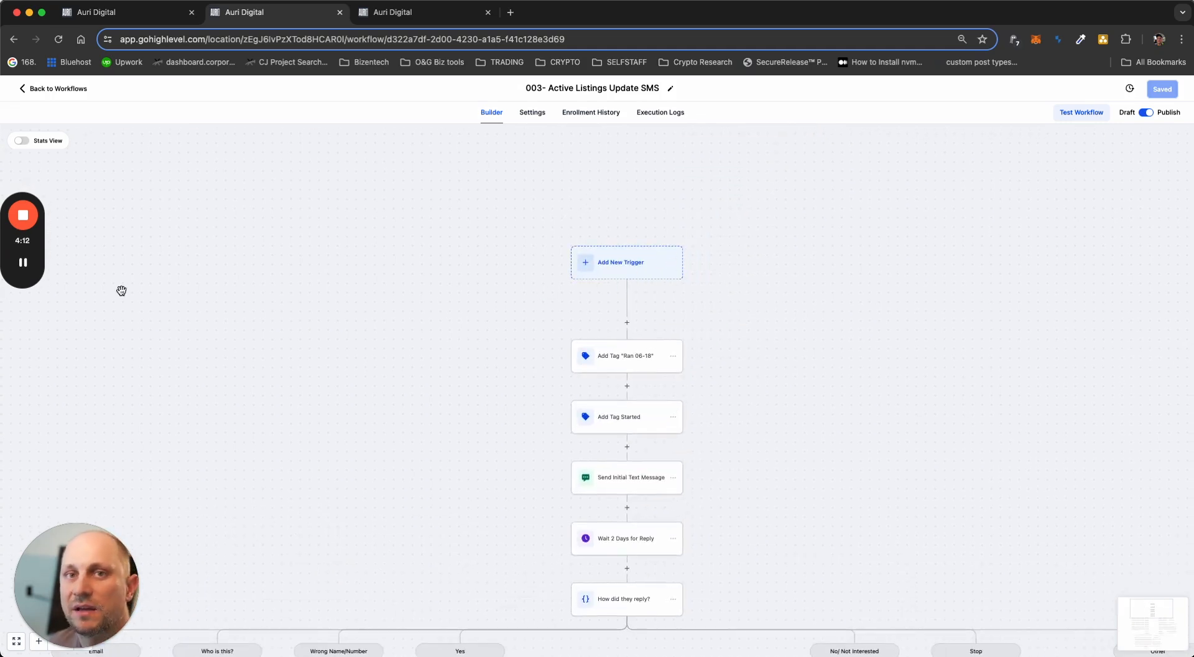
{"action": "left_click", "coordinate": [617, 261]}
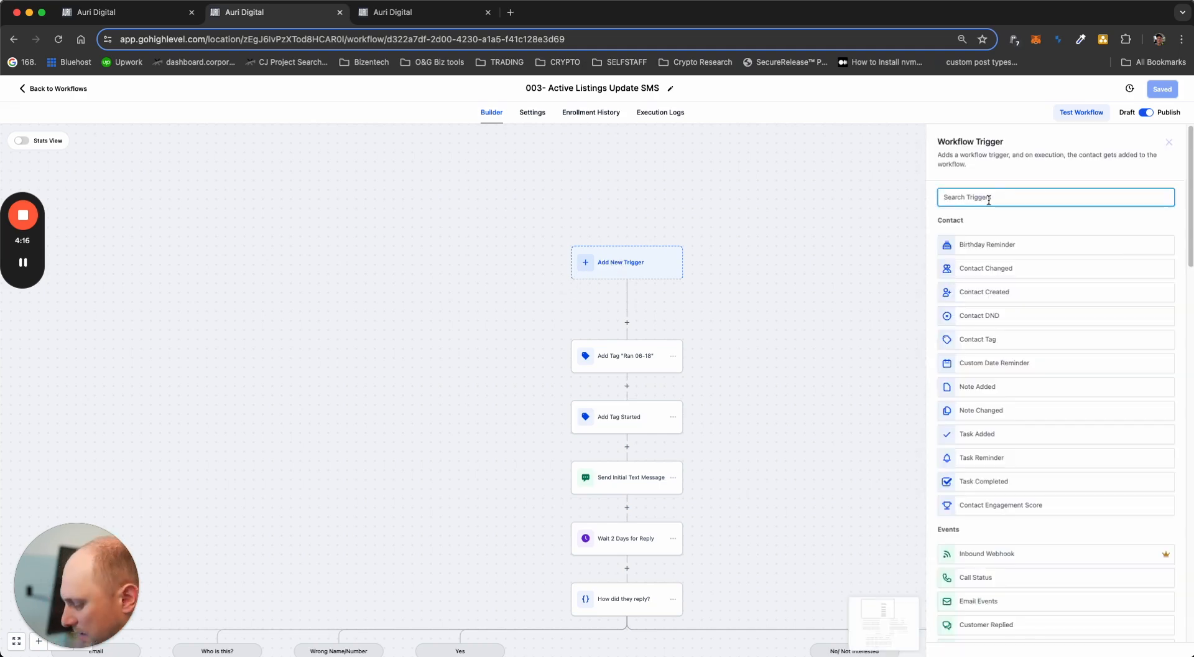
{"action": "type", "text": "form"}
{"action": "left_click", "coordinate": [988, 243]}
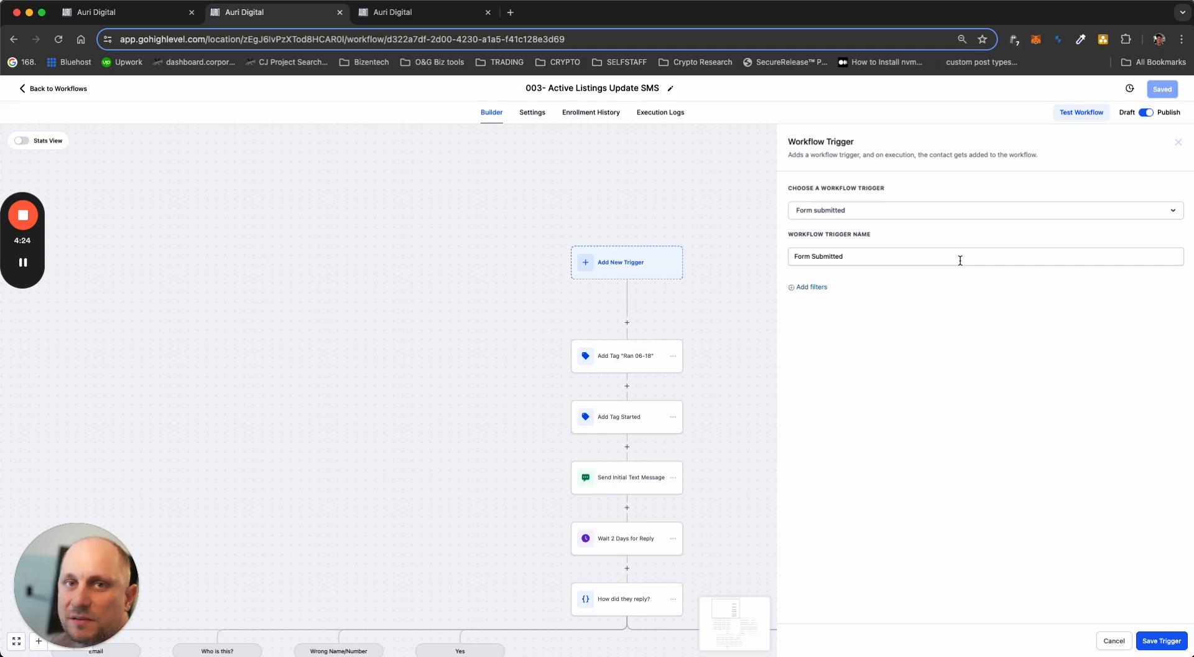
Add a trigger filter where Form is Service Page Contact Form.
{"action": "left_click", "coordinate": [819, 287]}
{"action": "left_click", "coordinate": [849, 300]}
{"action": "scroll", "coordinate": [854, 383], "scroll_direction": "down", "scroll_amount": 10}
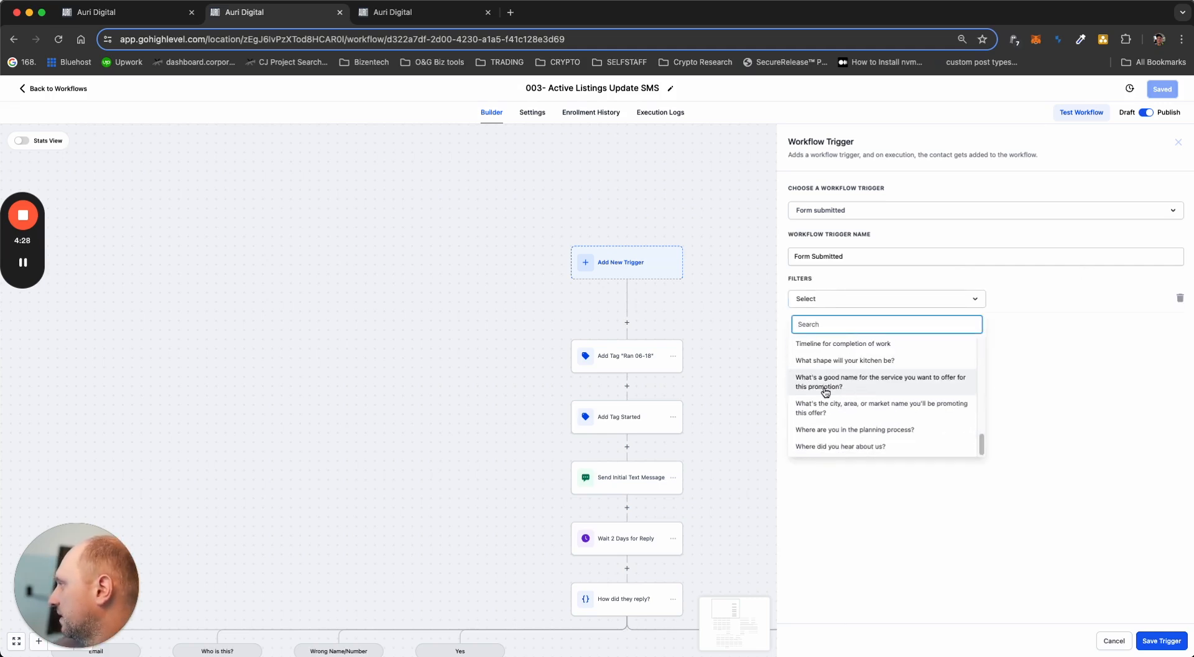
{"action": "scroll", "coordinate": [847, 405], "scroll_direction": "up", "scroll_amount": 10}
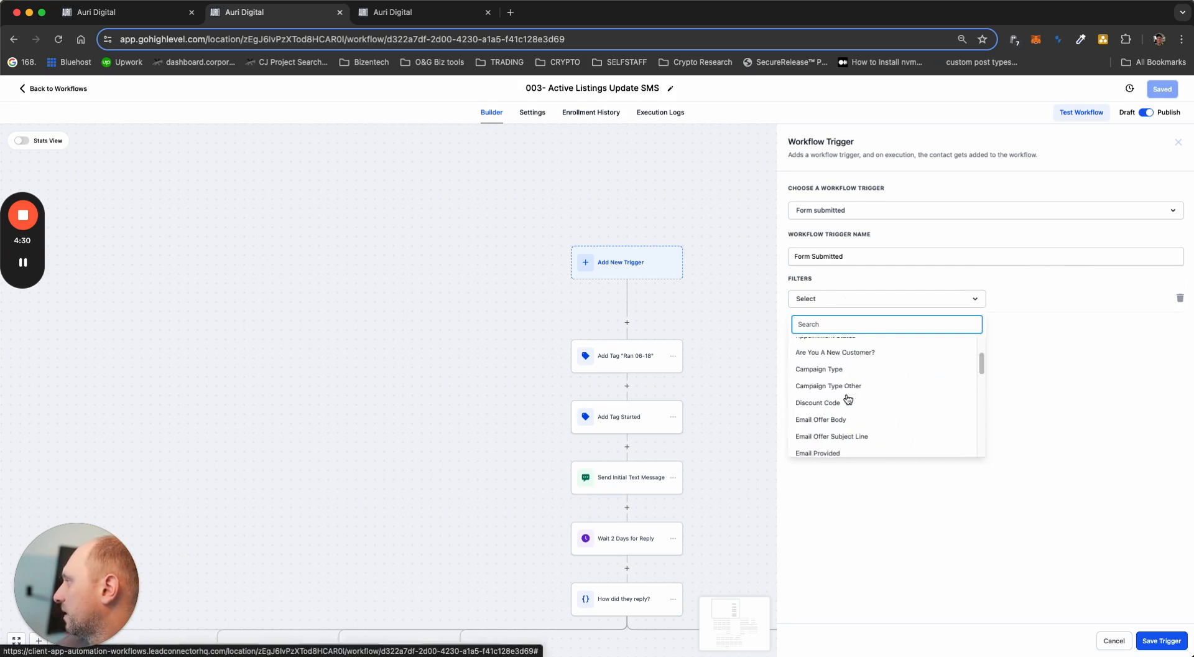
{"action": "scroll", "coordinate": [847, 399], "scroll_direction": "up", "scroll_amount": 3}
{"action": "left_click", "coordinate": [829, 365]}
{"action": "left_click", "coordinate": [1028, 305]}
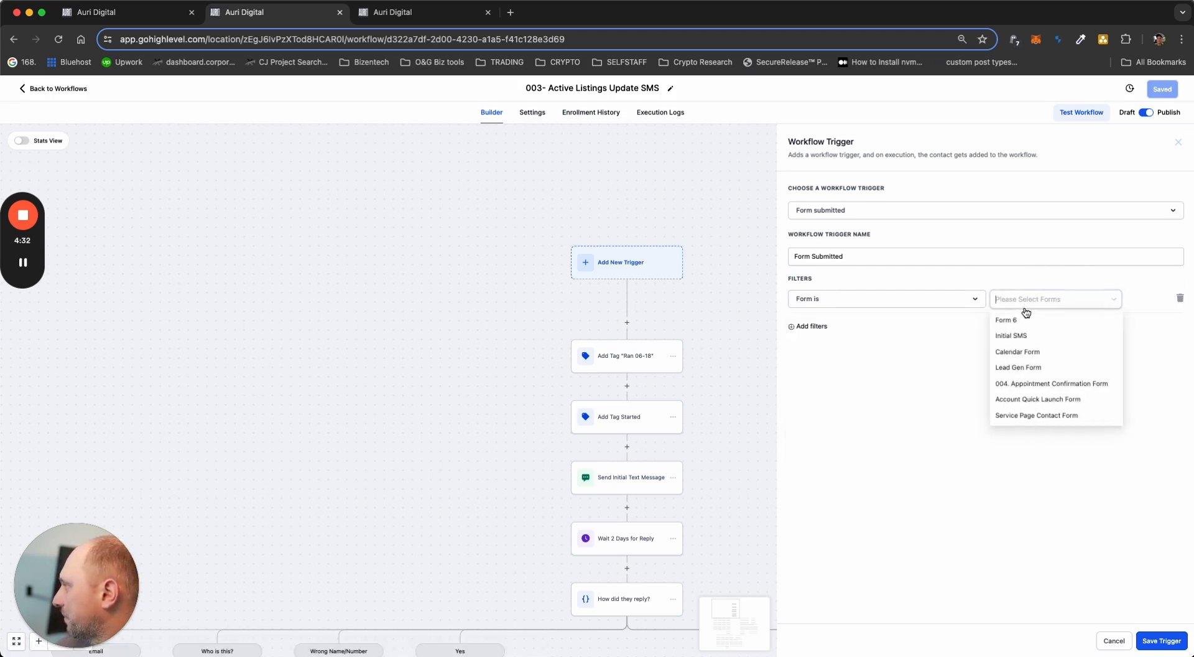
{"action": "left_click", "coordinate": [1038, 415]}
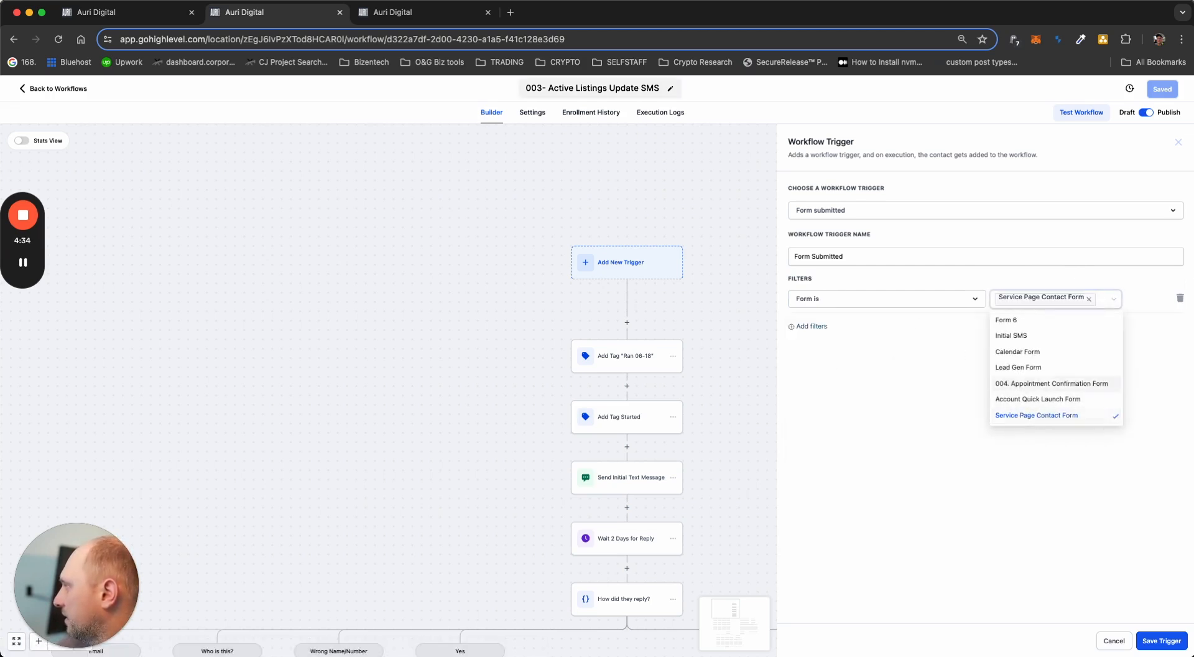
{"action": "left_click", "coordinate": [439, 14]}
{"action": "left_click", "coordinate": [255, 12]}
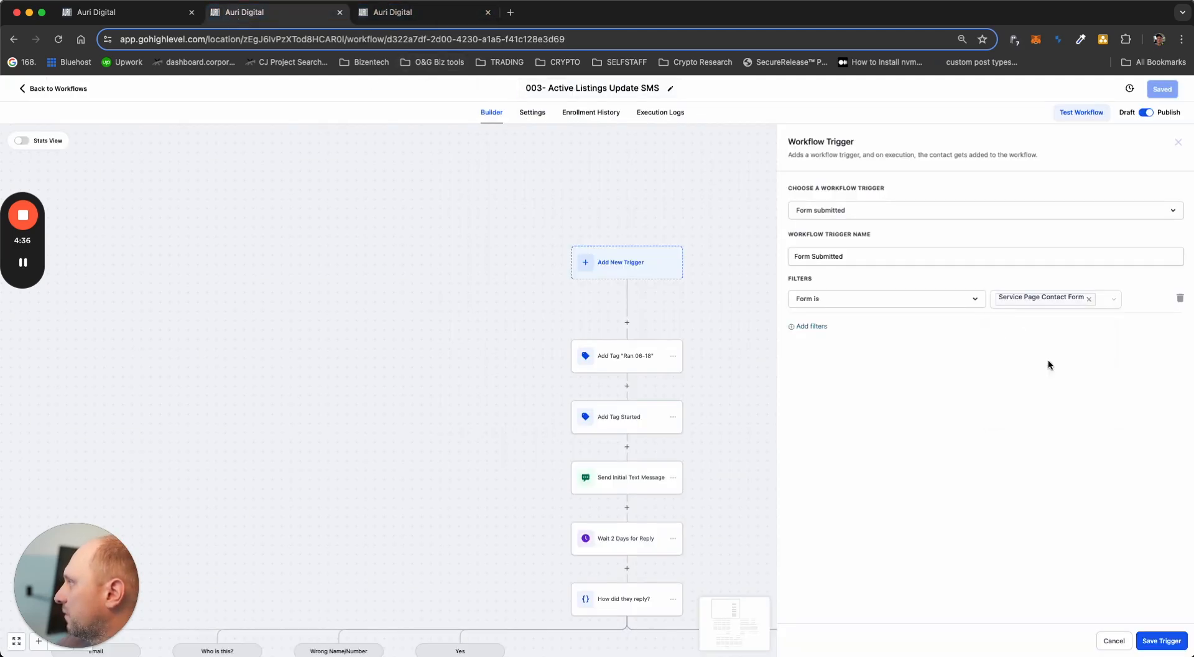
{"action": "left_click", "coordinate": [819, 326]}
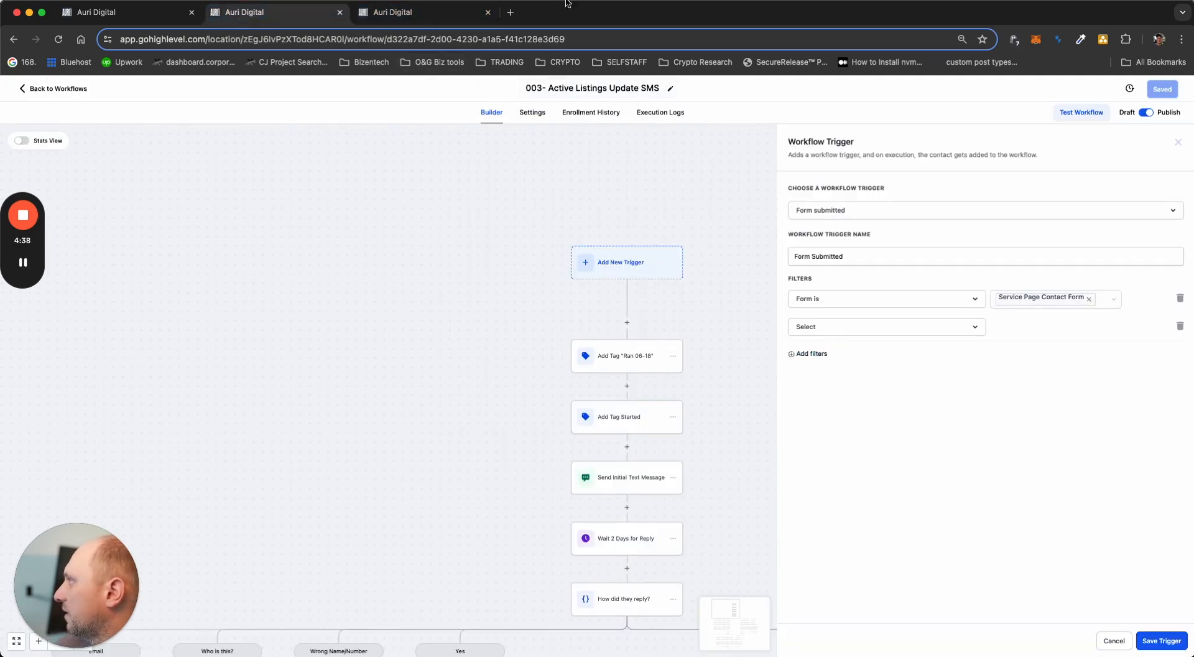
{"action": "left_click", "coordinate": [429, 11]}
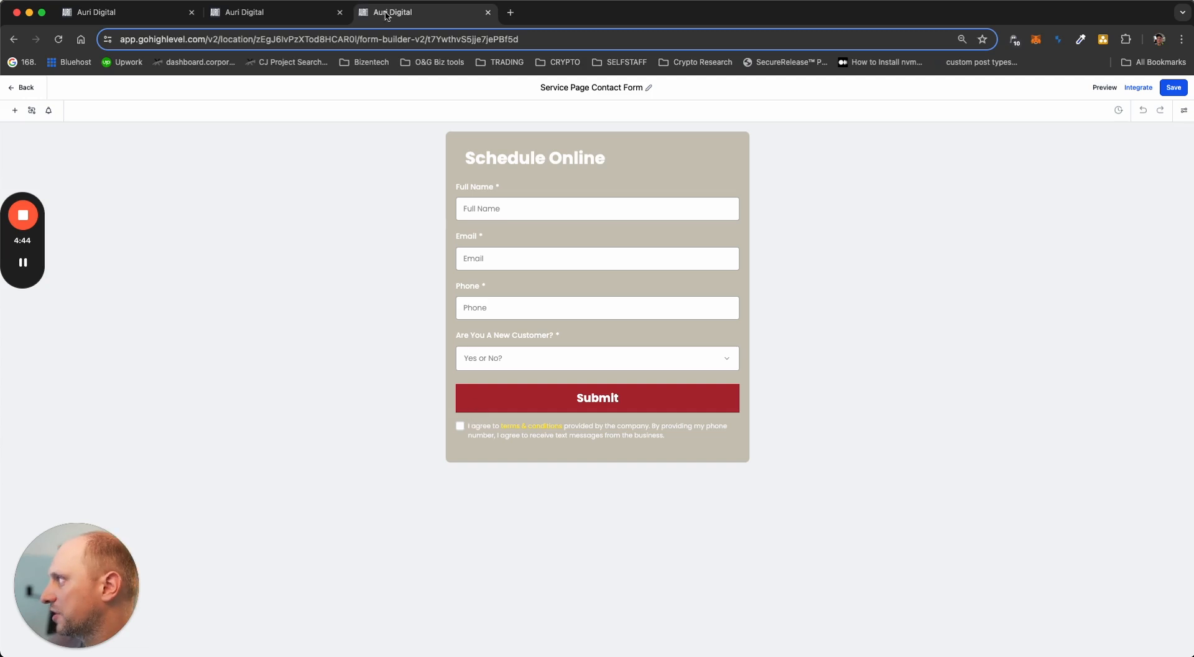
{"action": "left_click", "coordinate": [261, 17]}
{"action": "left_click", "coordinate": [832, 329]}
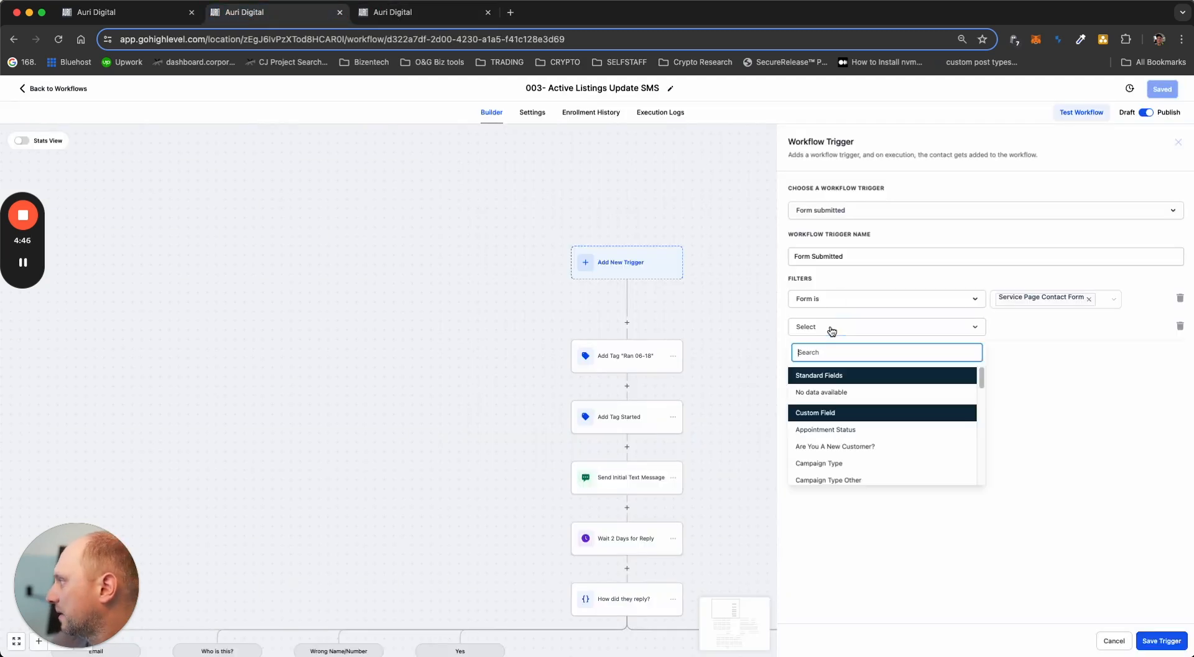
{"action": "scroll", "coordinate": [855, 423], "scroll_direction": "down", "scroll_amount": 5}
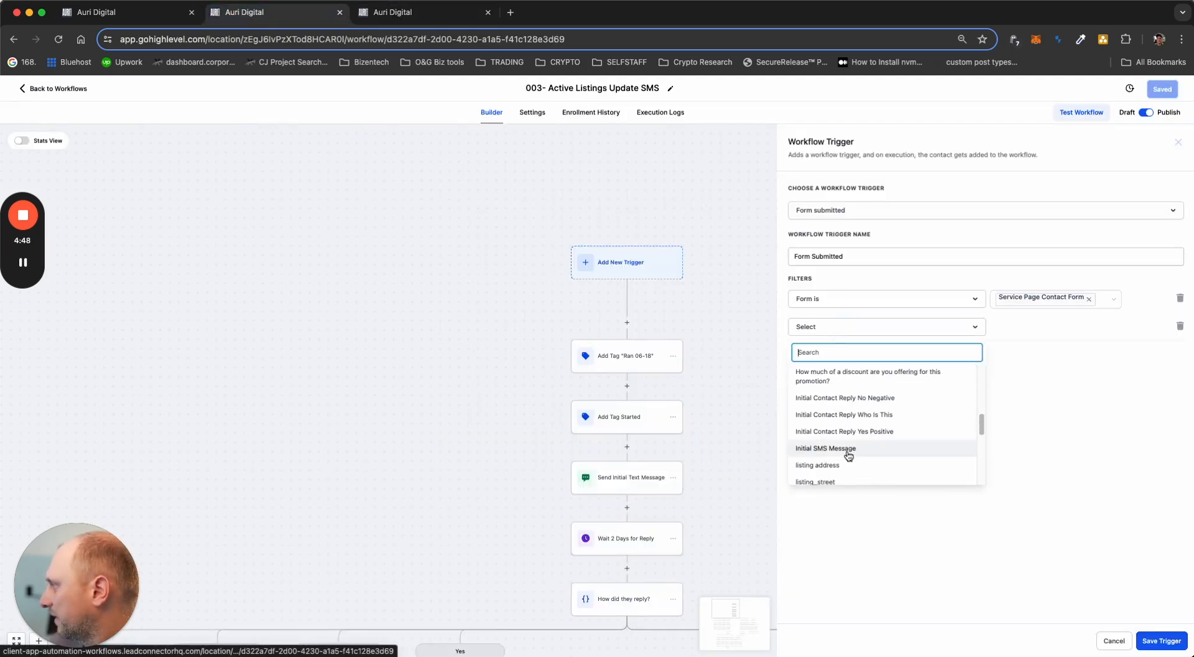
{"action": "scroll", "coordinate": [864, 453], "scroll_direction": "down", "scroll_amount": 5}
{"action": "scroll", "coordinate": [866, 448], "scroll_direction": "up", "scroll_amount": 15}
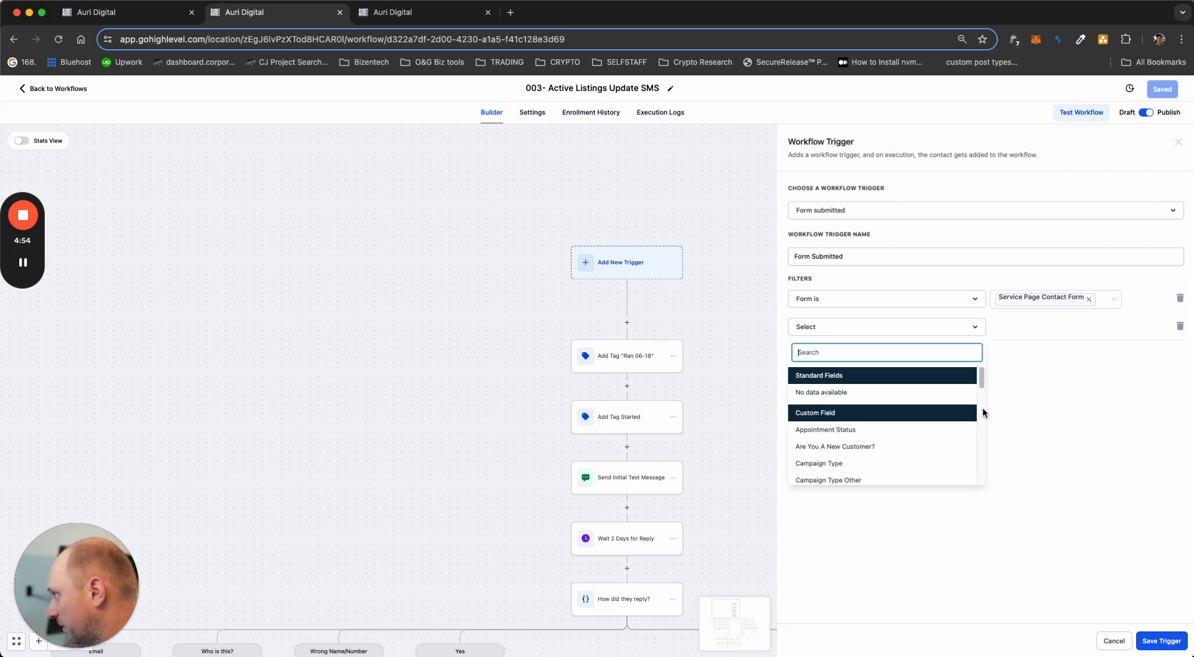
{"action": "left_click", "coordinate": [1180, 326]}
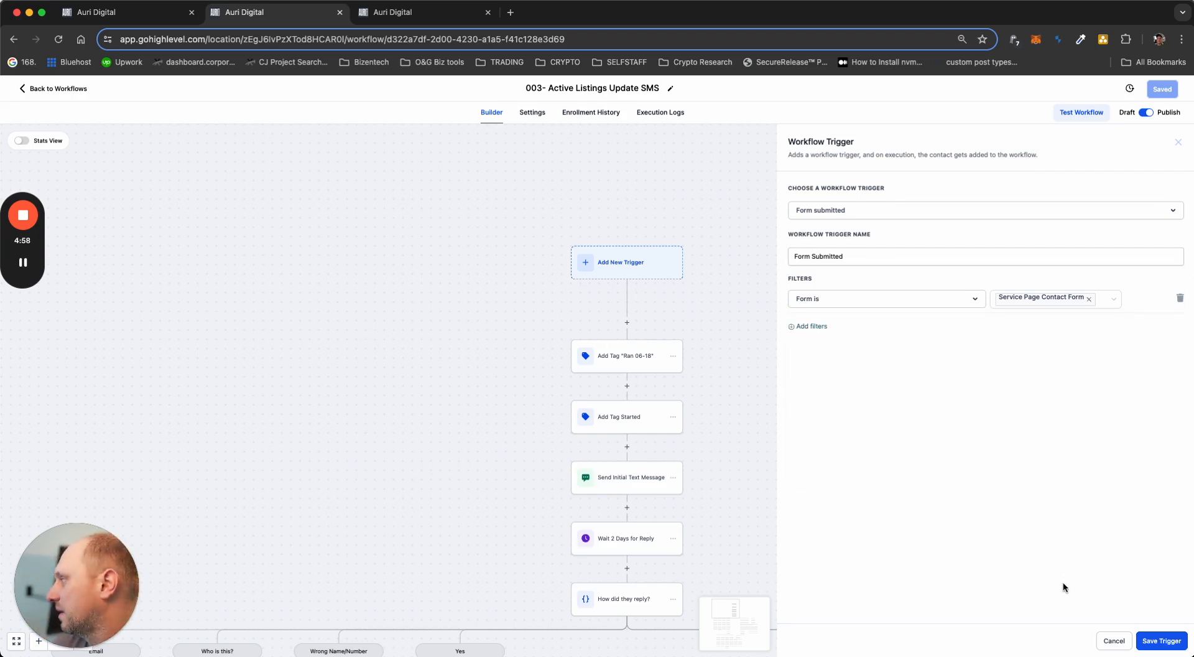
Save the Form Submitted trigger.
{"action": "left_click", "coordinate": [1149, 637]}
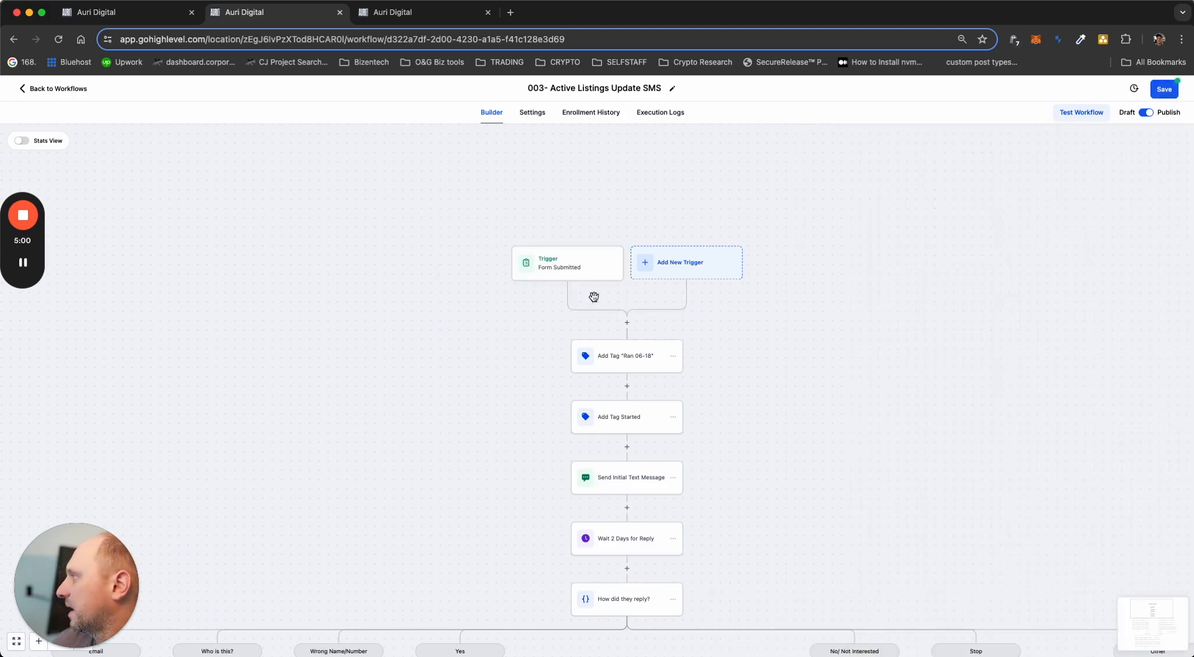
Open the Send Initial Text Message action and examine the custom value used as its message.
{"action": "scroll", "coordinate": [593, 381], "scroll_direction": "down", "scroll_amount": 1}
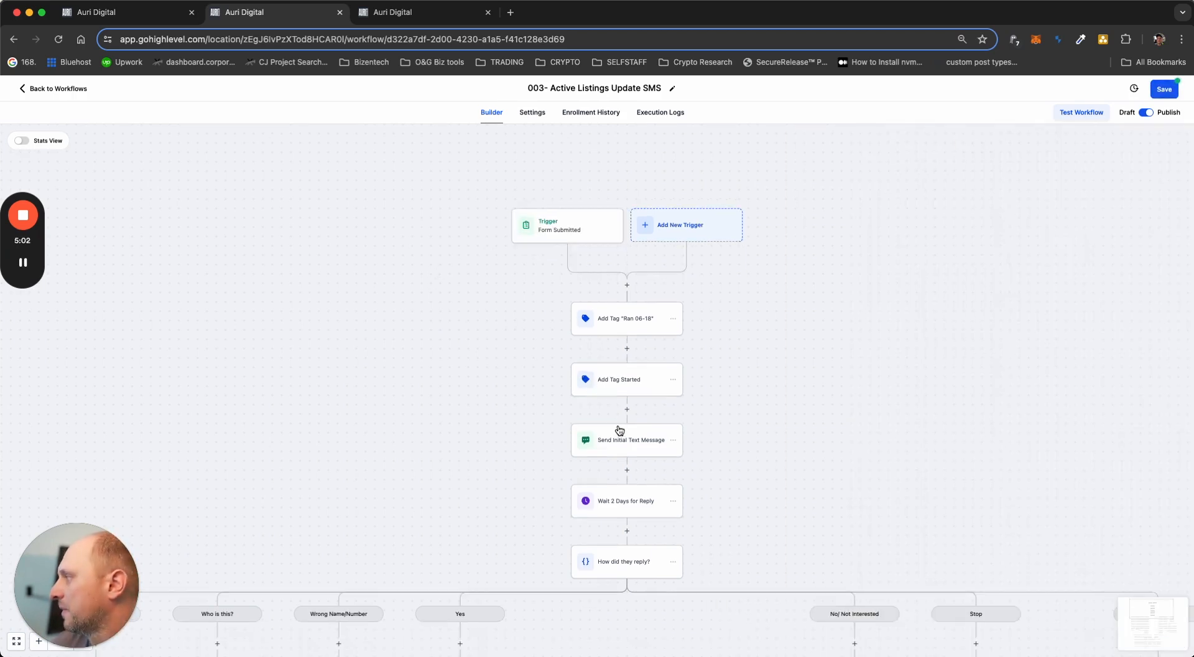
{"action": "left_click", "coordinate": [624, 443]}
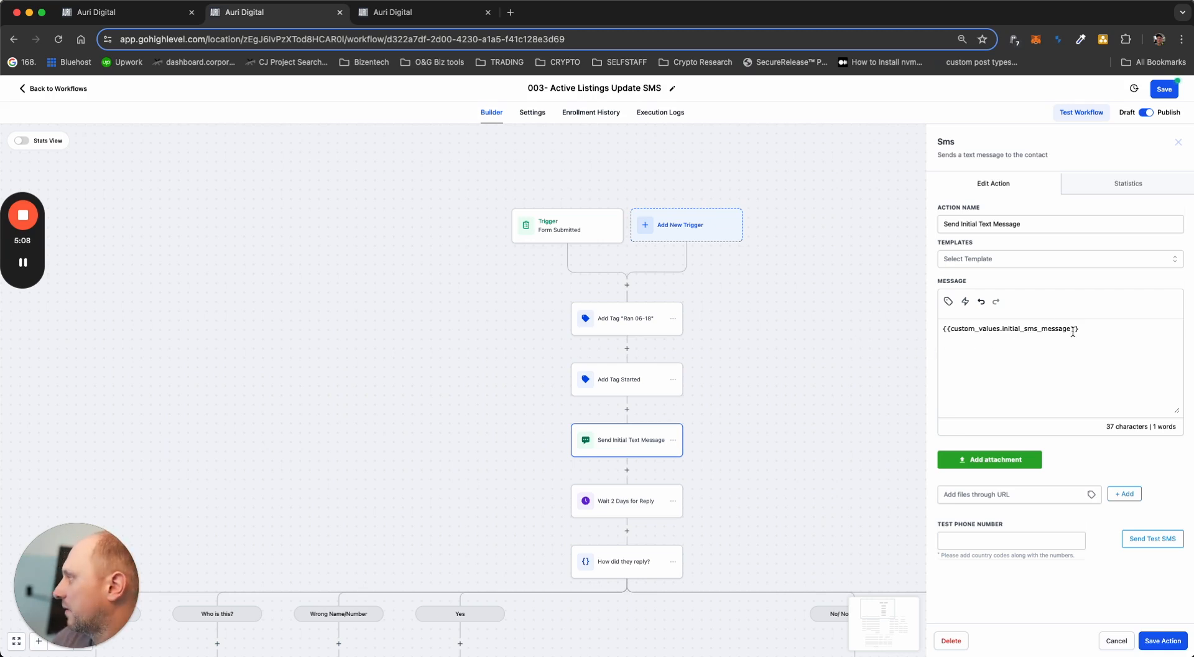
{"action": "left_click_drag", "start_coordinate": [1088, 329], "coordinate": [940, 330]}
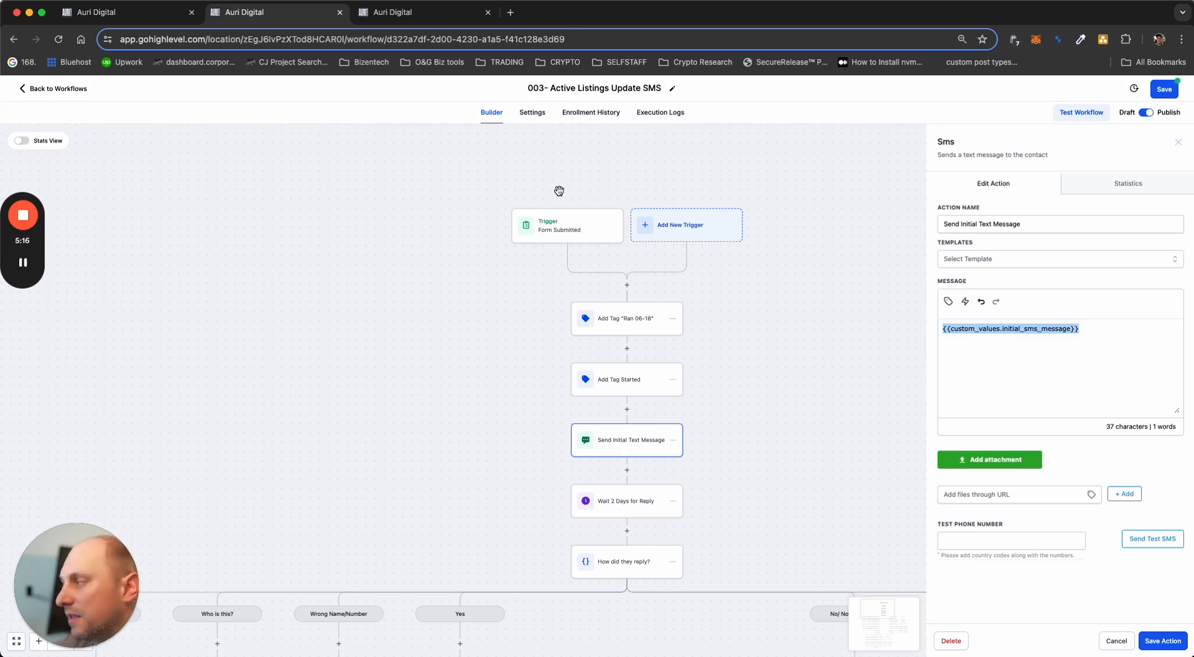
{"action": "left_click", "coordinate": [954, 361]}
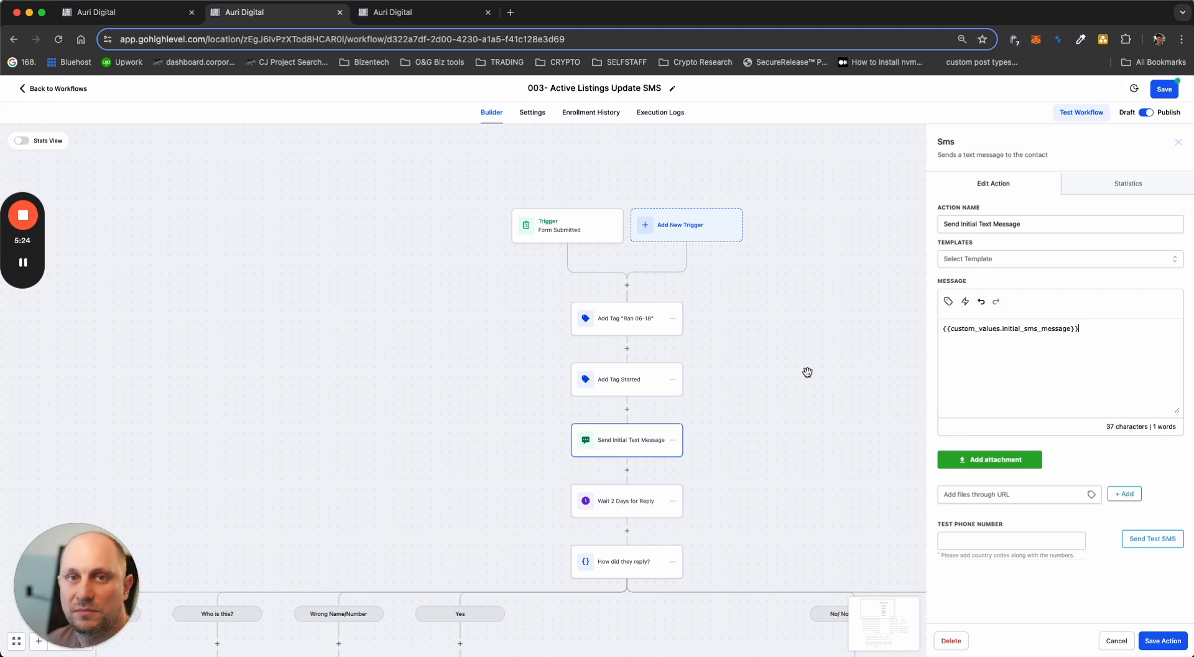
Examine the reply and timeout settings of the Wait 2 Days for Reply action and the reply branches, and save the action.
{"action": "scroll", "coordinate": [808, 366], "scroll_direction": "down", "scroll_amount": 3}
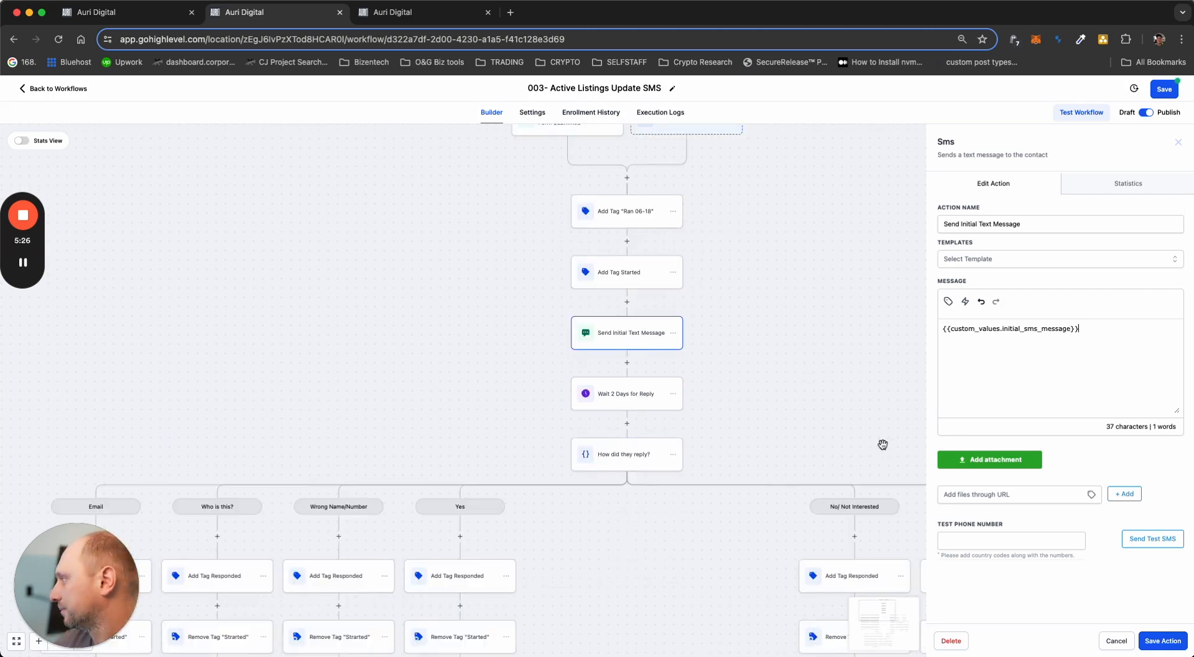
{"action": "left_click", "coordinate": [632, 401]}
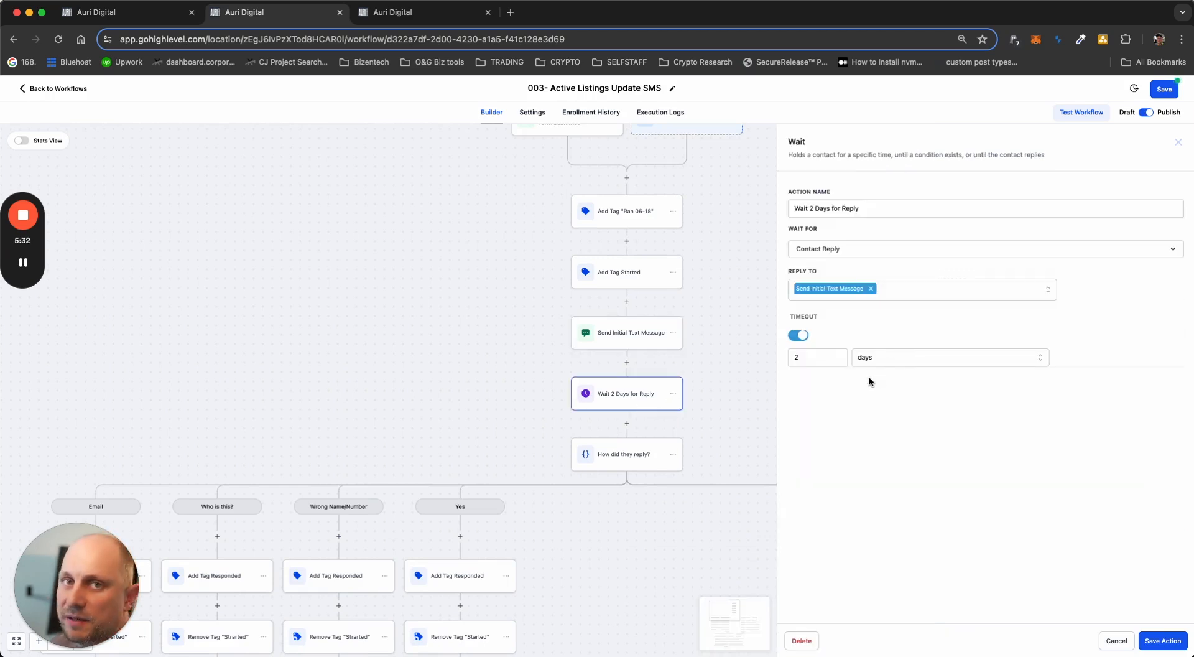
{"action": "scroll", "coordinate": [453, 275], "scroll_direction": "down", "scroll_amount": 5}
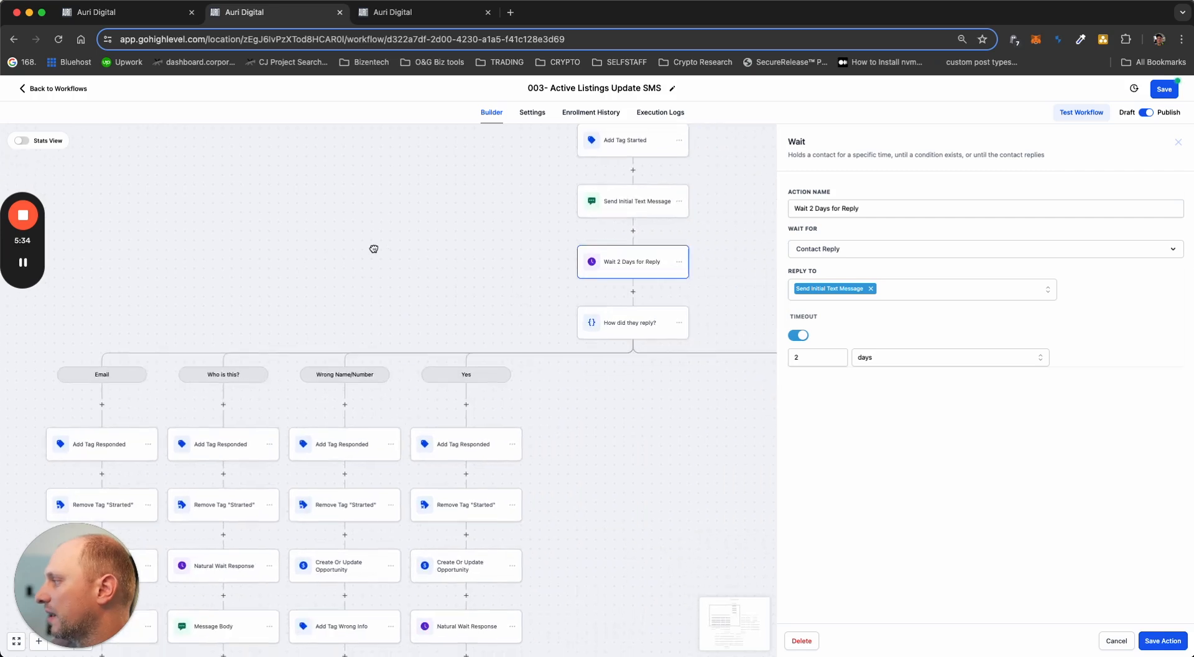
{"action": "left_click_drag", "start_coordinate": [375, 259], "coordinate": [336, 237]}
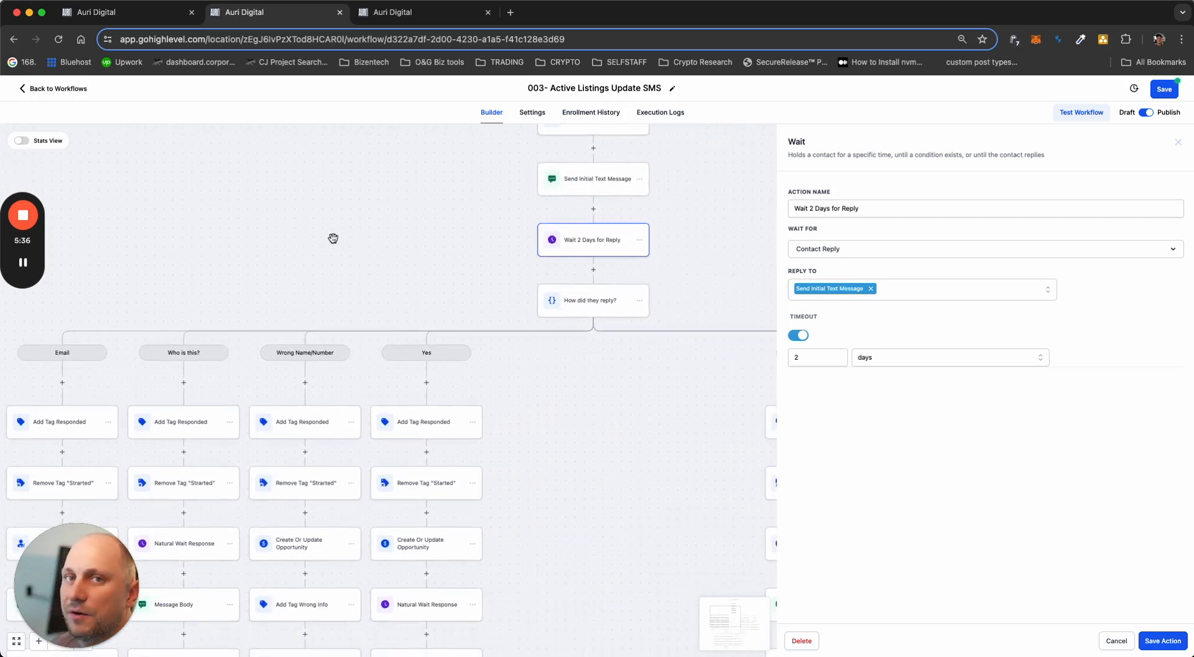
{"action": "scroll", "coordinate": [333, 238], "scroll_direction": "up", "scroll_amount": 5}
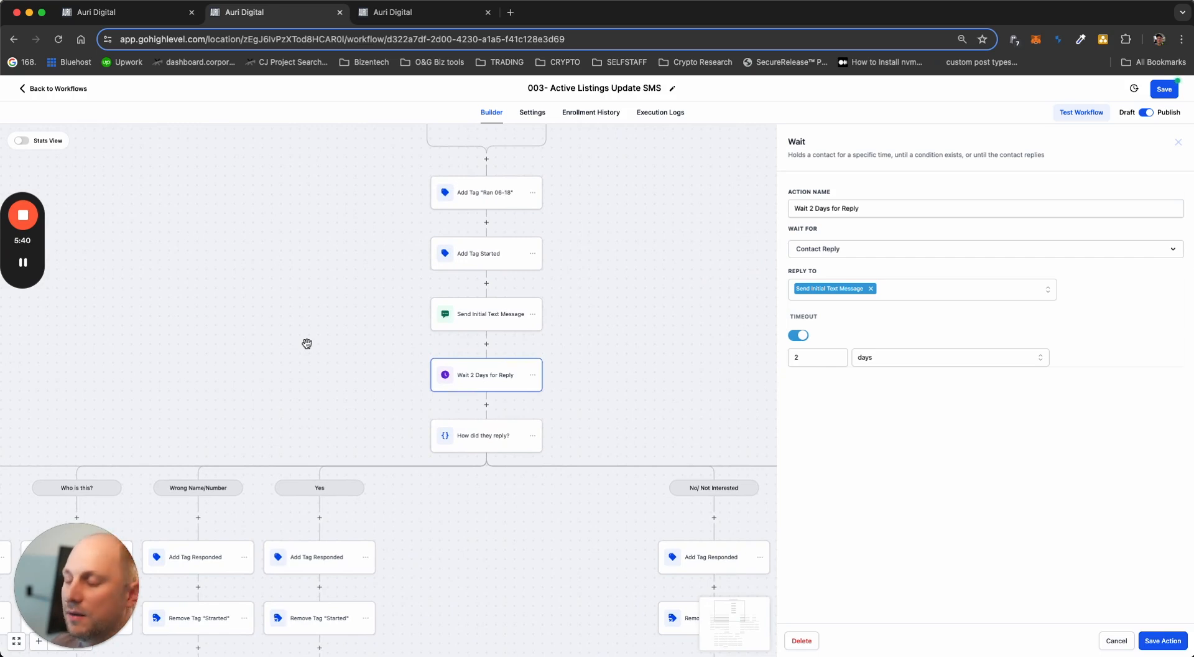
{"action": "left_click", "coordinate": [1147, 643]}
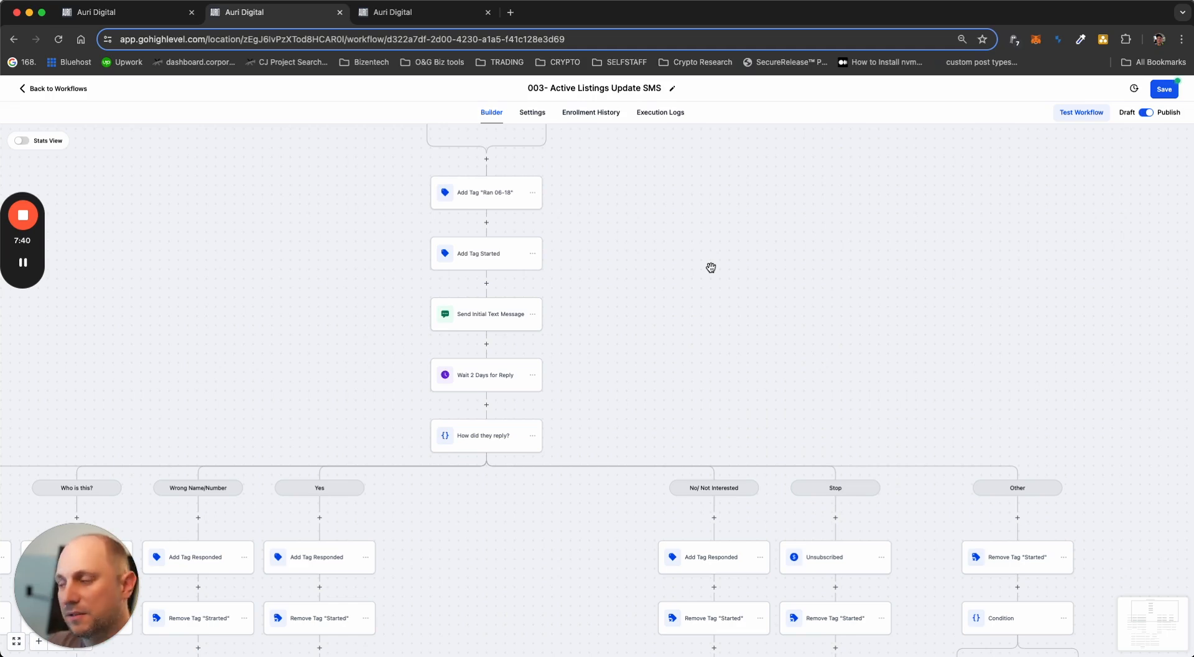
Review the Send Initial Text Message action again and close it without changes.
{"action": "left_click", "coordinate": [472, 314]}
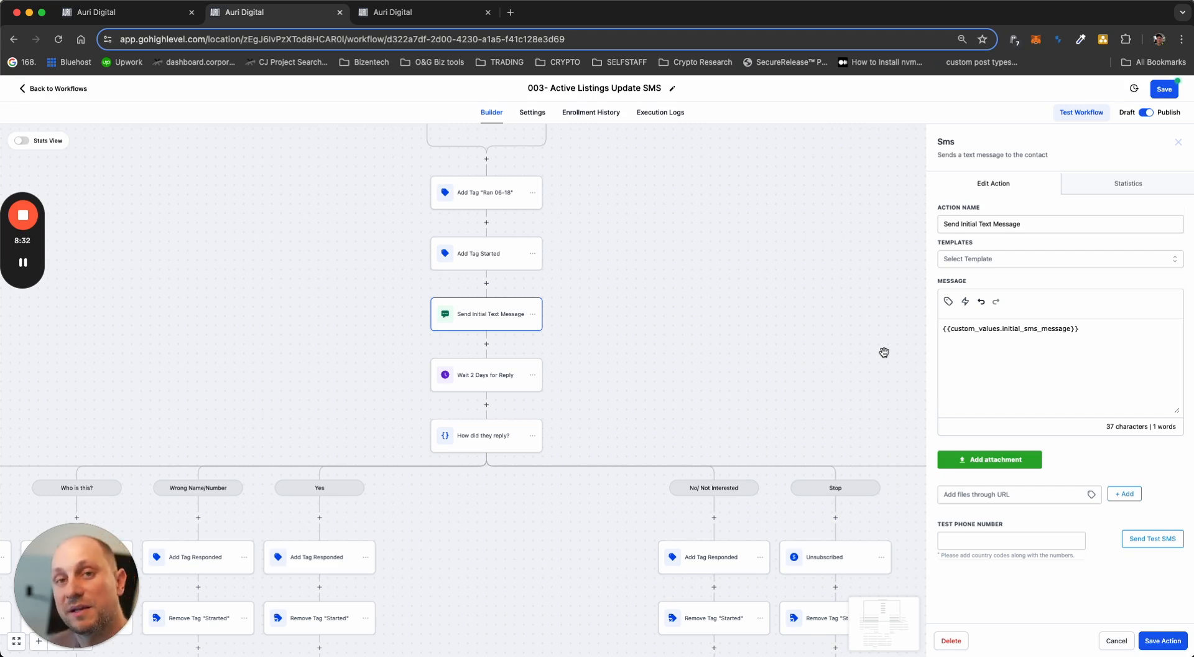
{"action": "left_click", "coordinate": [1178, 142]}
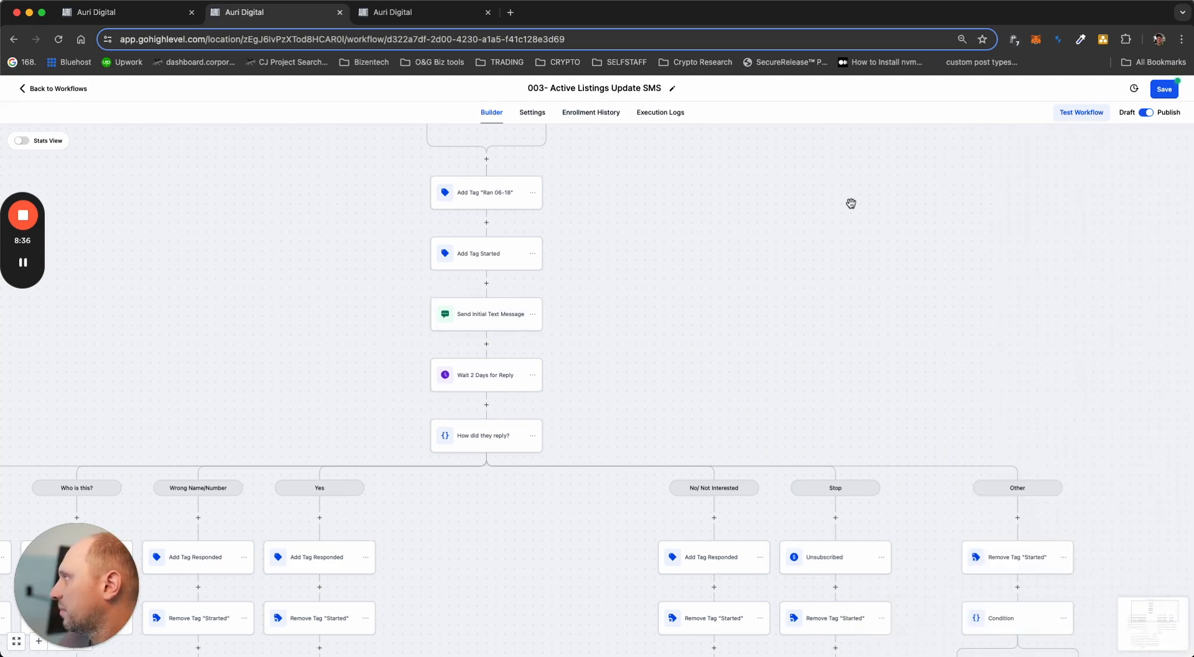